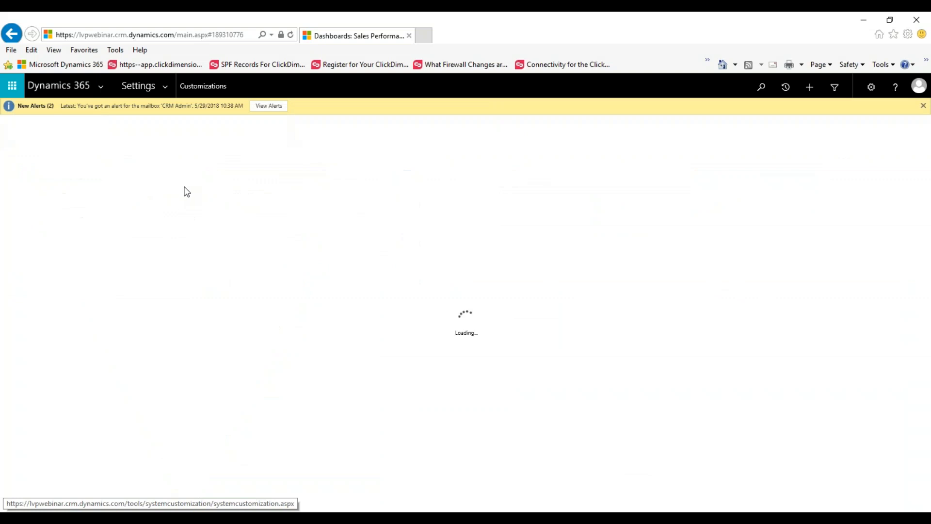
Open the default solution for customization and show the Contact entity's 1:N relationships.
click(96, 160)
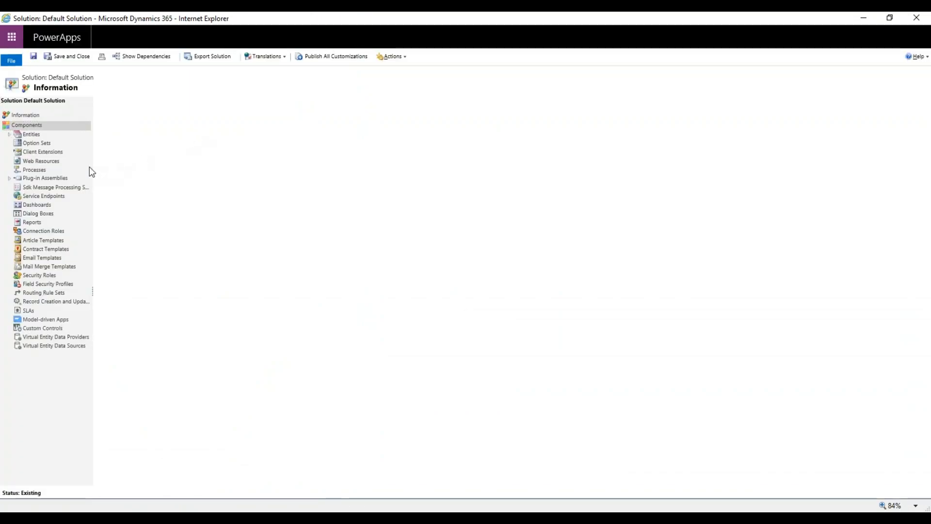
click(10, 136)
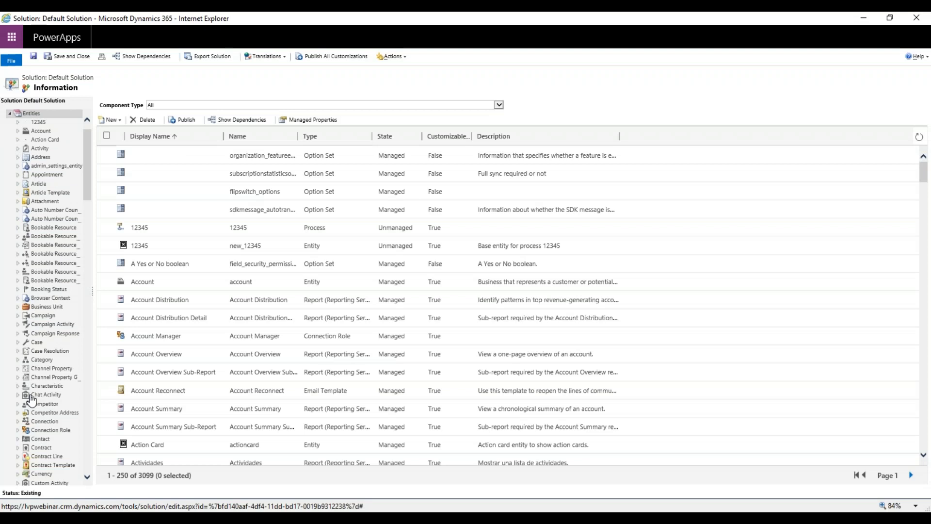
scroll(30, 399, down, 3)
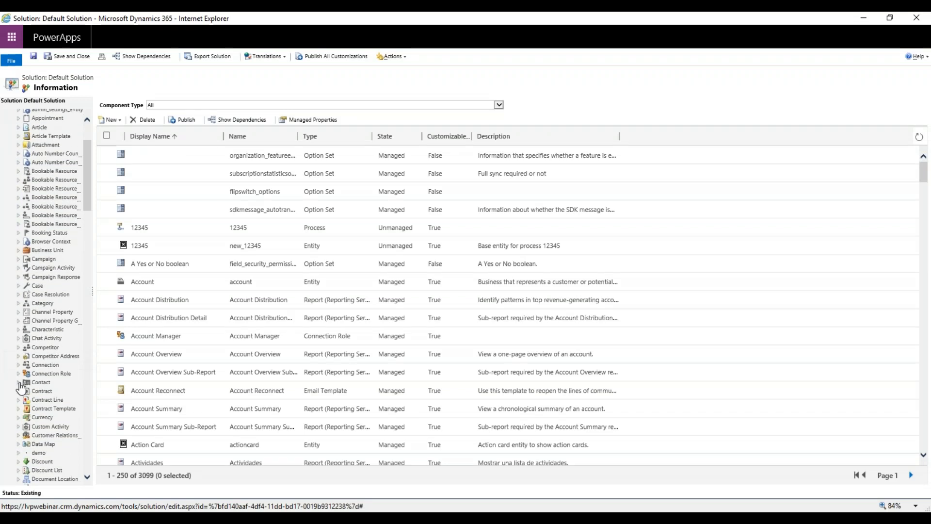
click(20, 383)
click(54, 346)
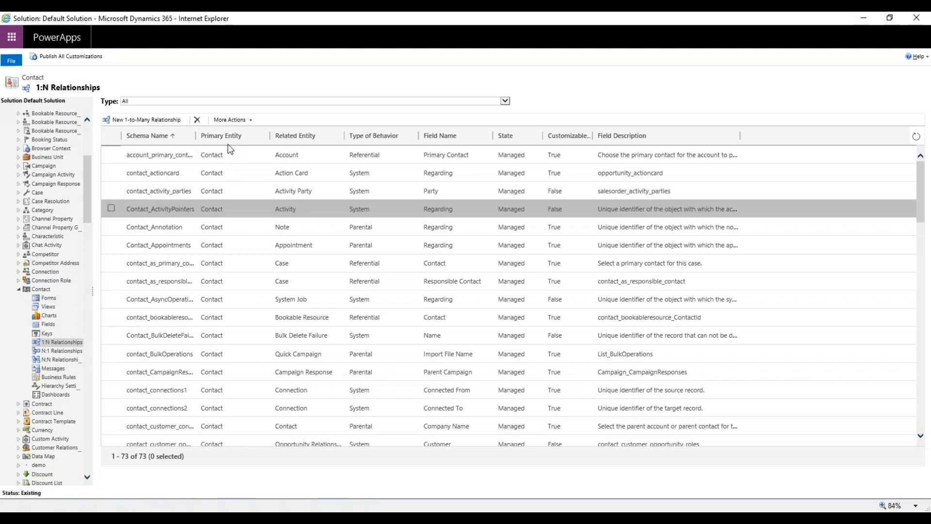
Sort Contact's 1:N relationships by related entity and open the Contact_Tasks relationship with Task.
click(317, 138)
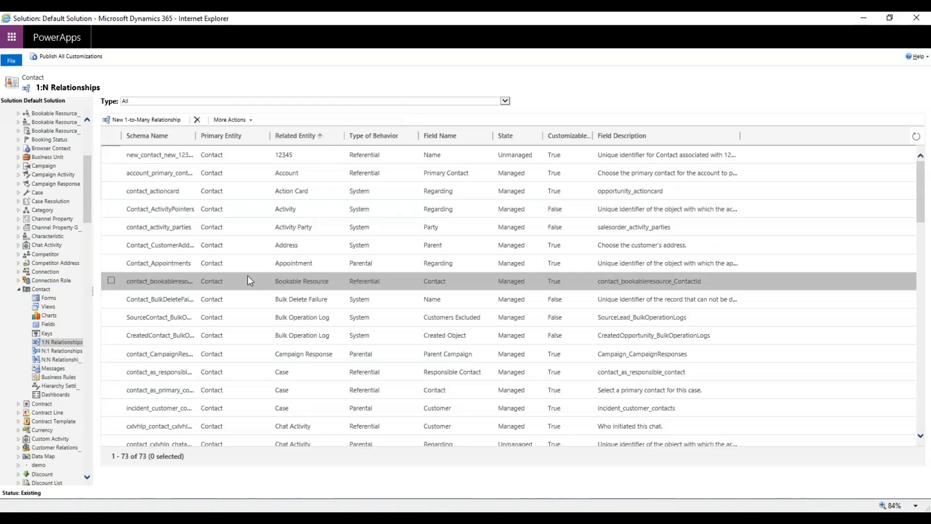
scroll(249, 281, down, 1)
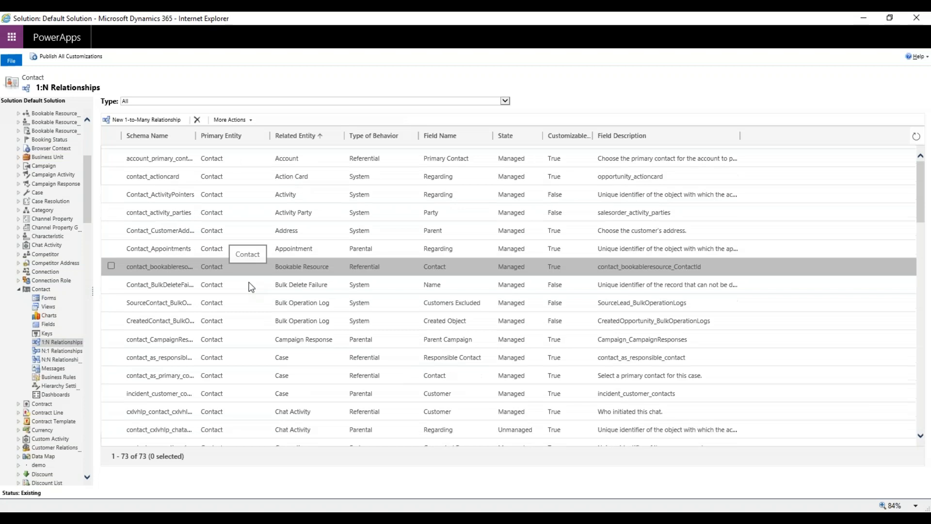
scroll(249, 282, down, 1)
scroll(261, 340, down, 5)
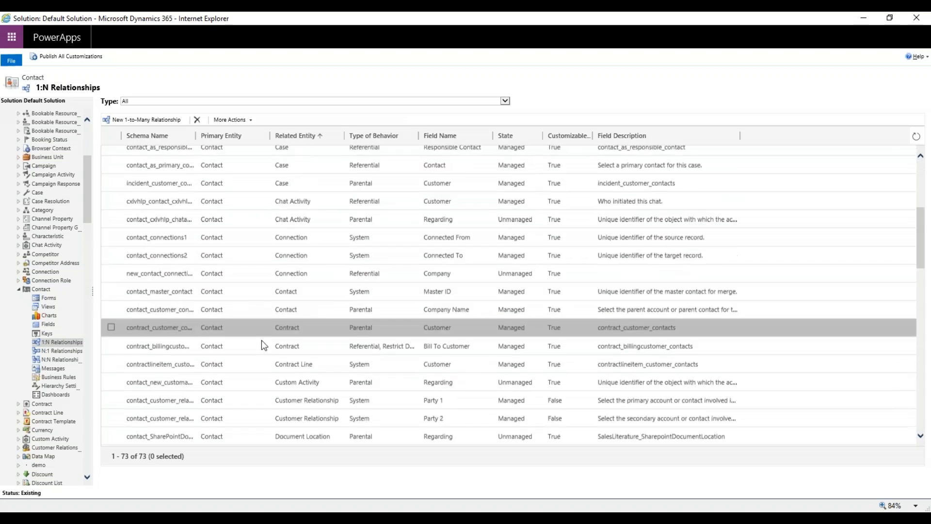
scroll(262, 338, down, 5)
scroll(264, 337, down, 15)
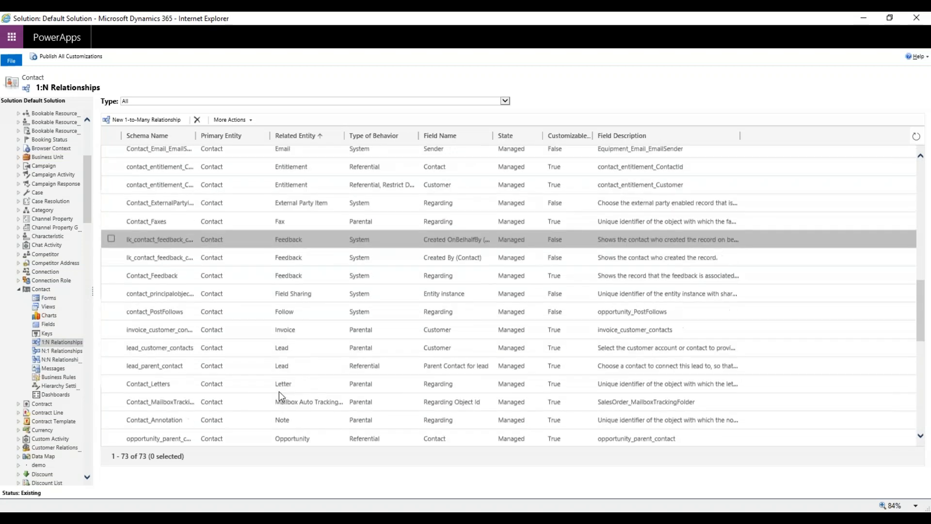
double_click(306, 400)
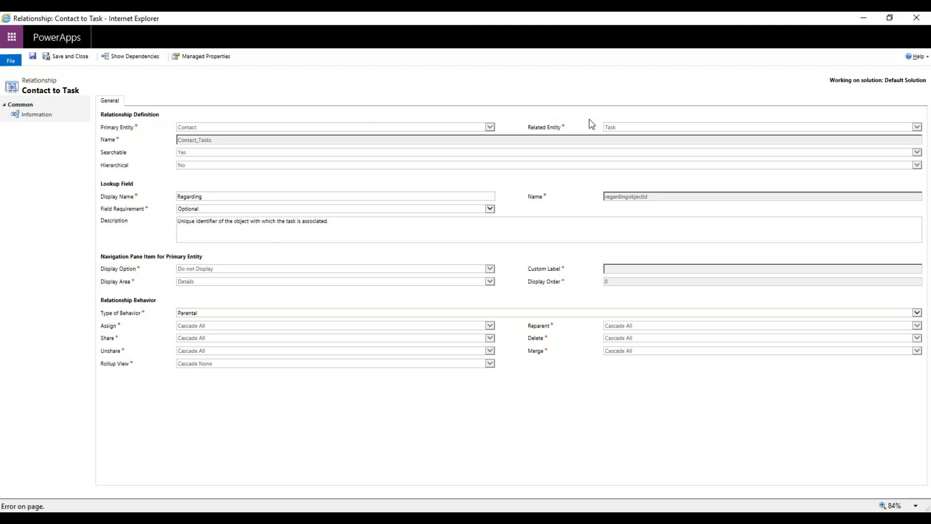
Look back over Contact's 1:N relationship list and the entity tree, and return to the Contact to Task relationship.
drag(582, 27, 3, 461)
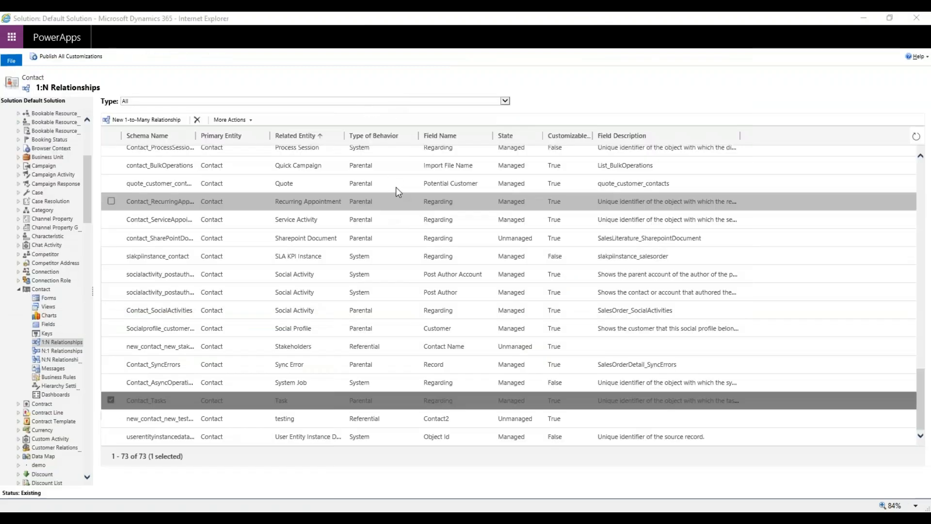
scroll(391, 205, up, 3)
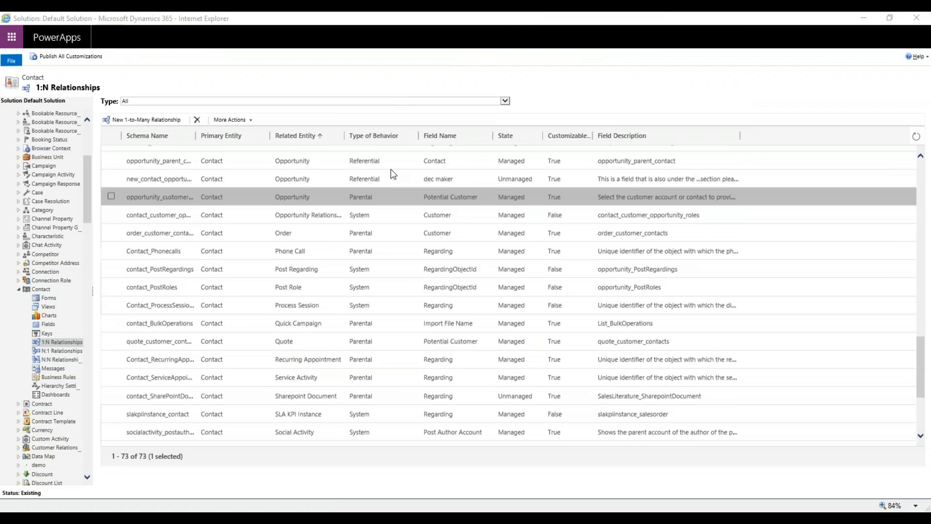
scroll(392, 175, up, 3)
scroll(387, 172, up, 6)
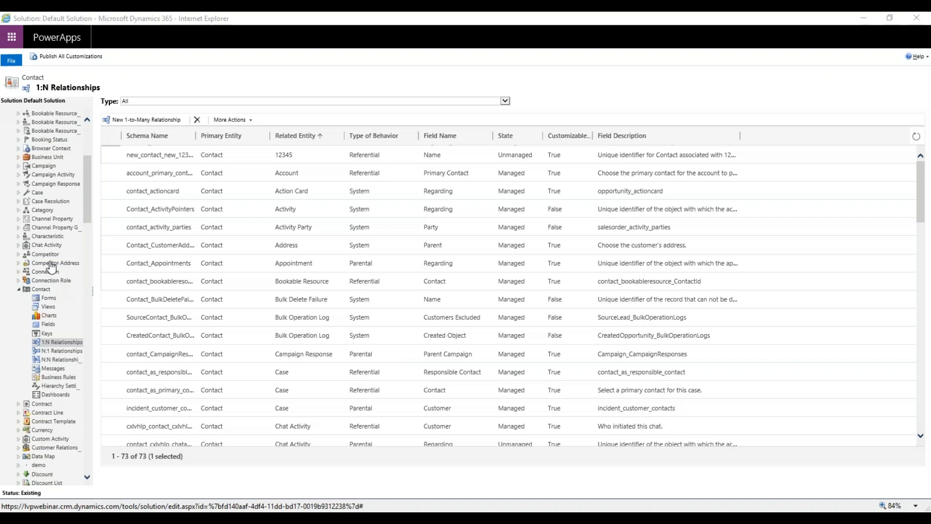
scroll(51, 267, up, 4)
scroll(54, 239, up, 2)
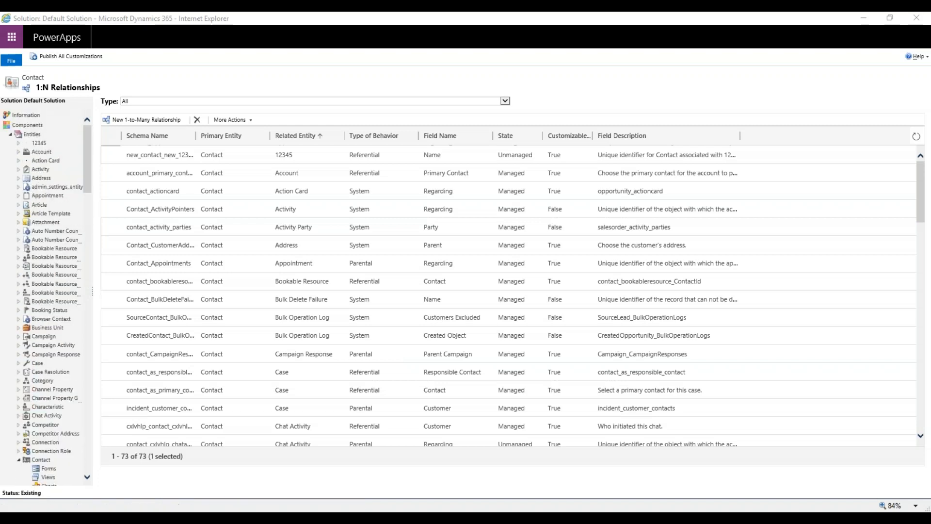
drag(0, 112, 194, 12)
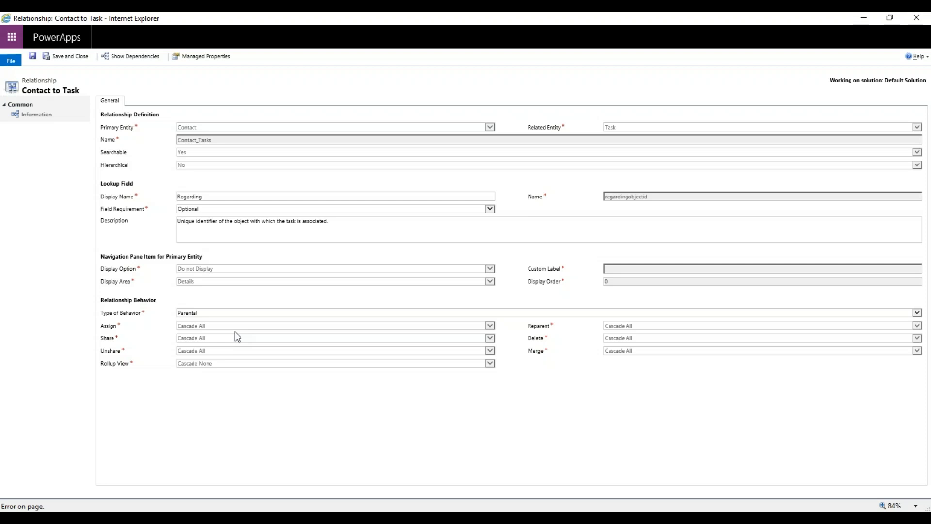
Set the Contact to Task relationship's type of behavior to Configurable Cascading.
click(227, 313)
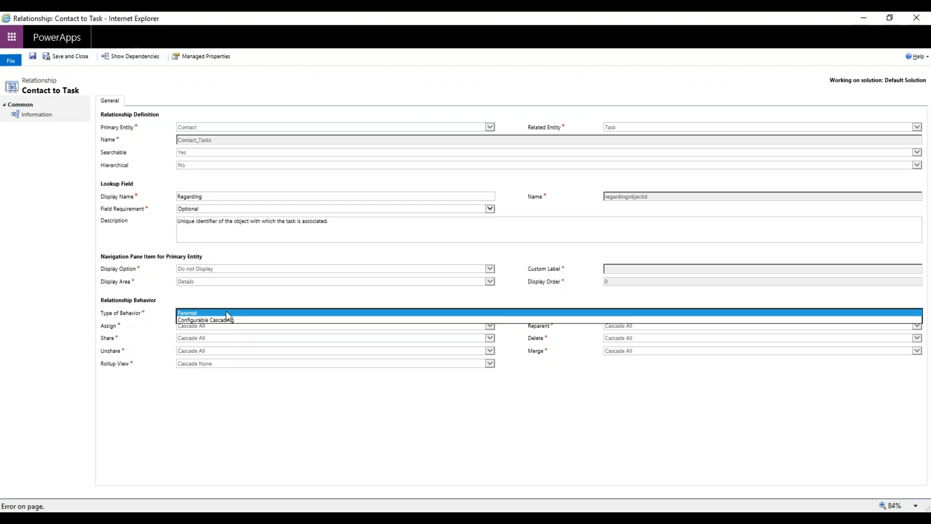
click(226, 311)
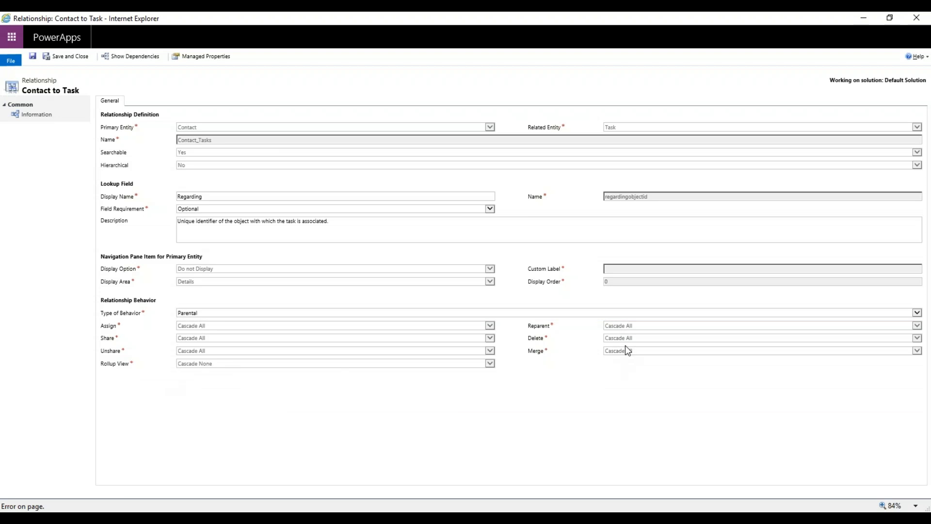
click(232, 313)
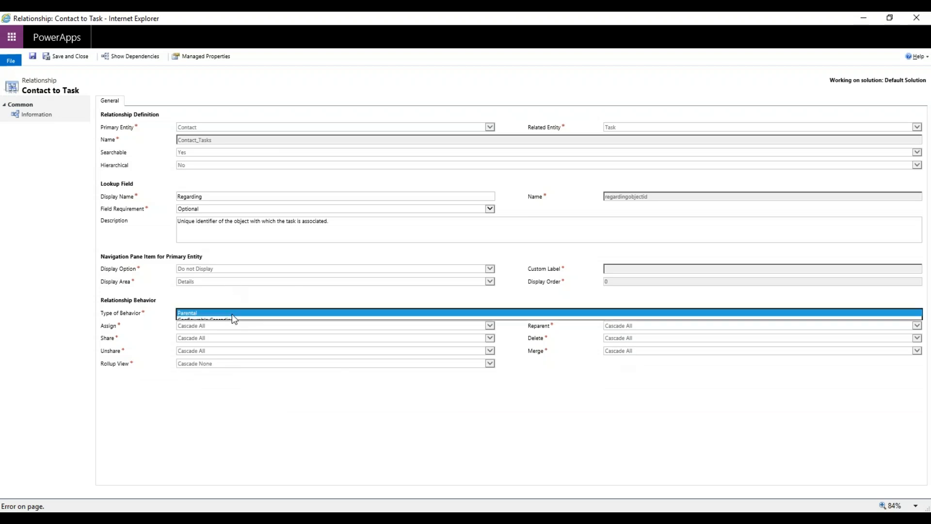
click(232, 320)
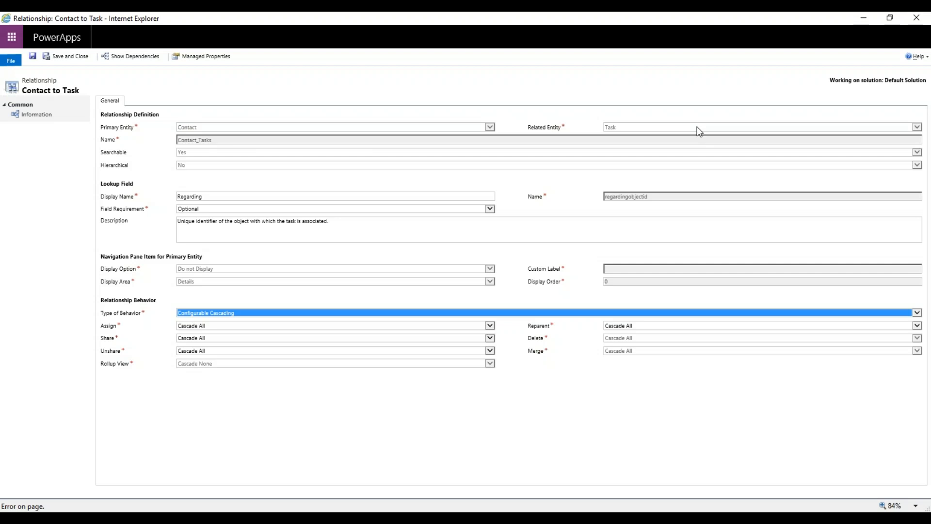
Examine the cascade options for Assign and Reparent, and close the Contact to Task relationship without saving.
click(200, 325)
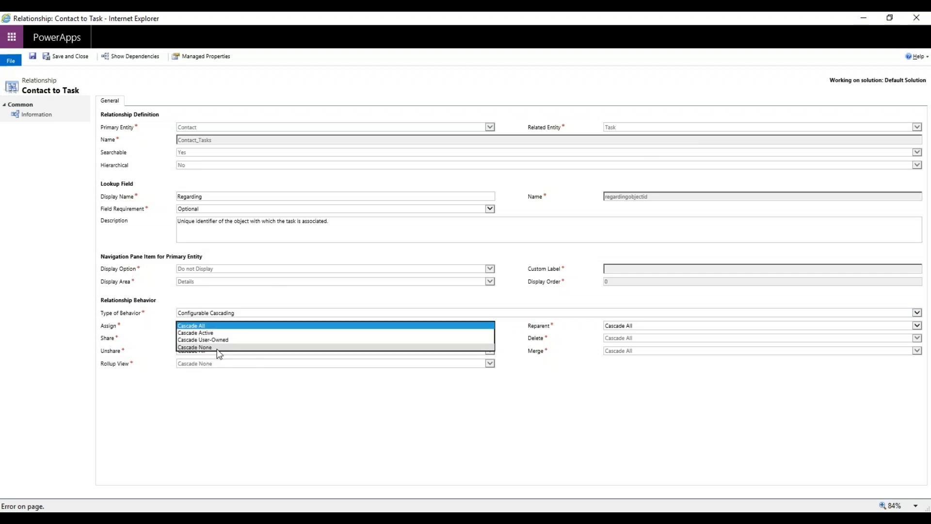
click(217, 385)
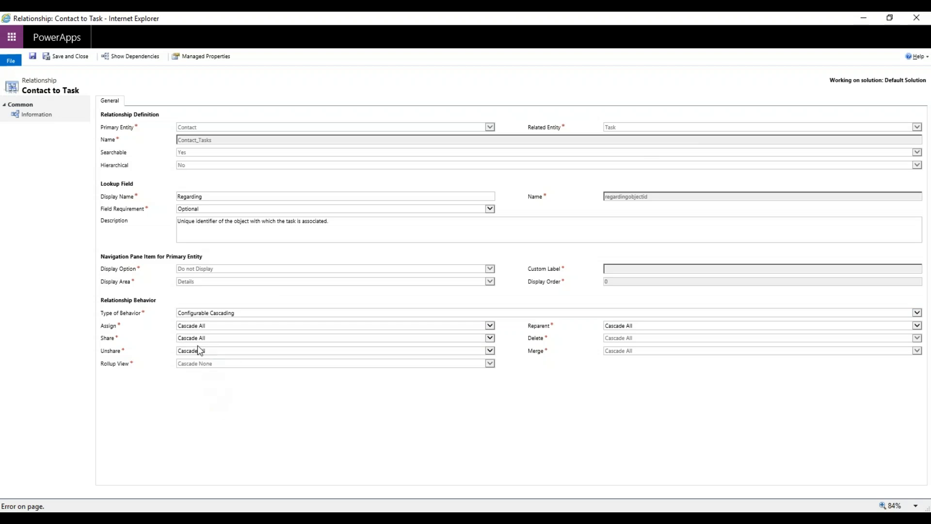
click(614, 322)
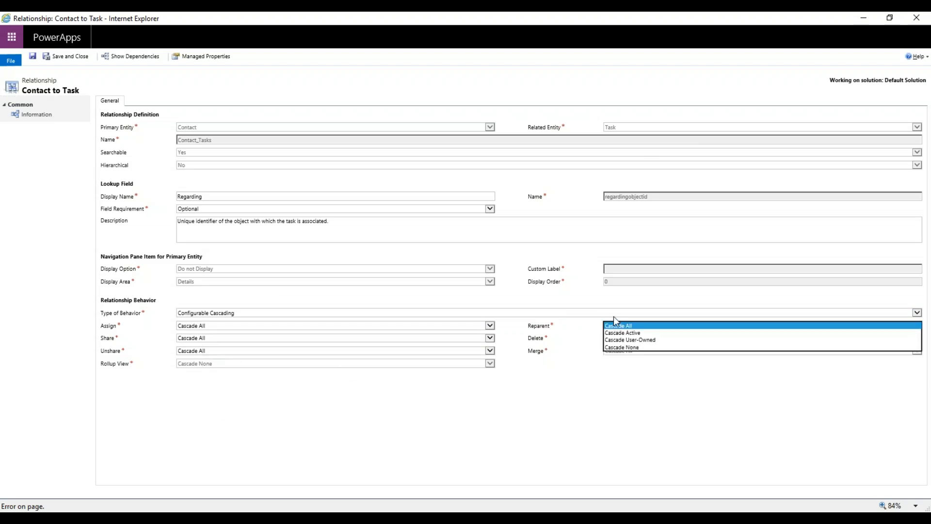
click(612, 325)
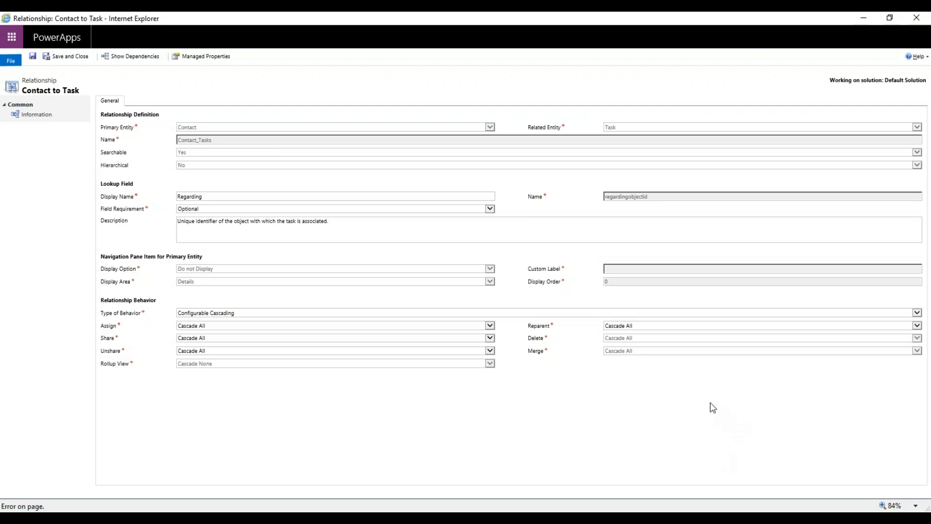
click(922, 17)
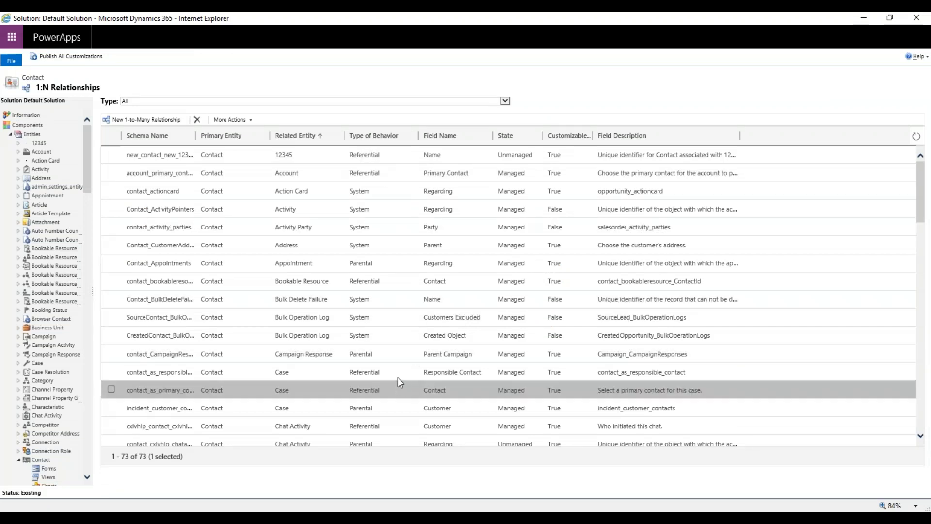
Open the primary contact relationship between Contact and Account, examine its relationship behavior settings, and close it.
click(411, 174)
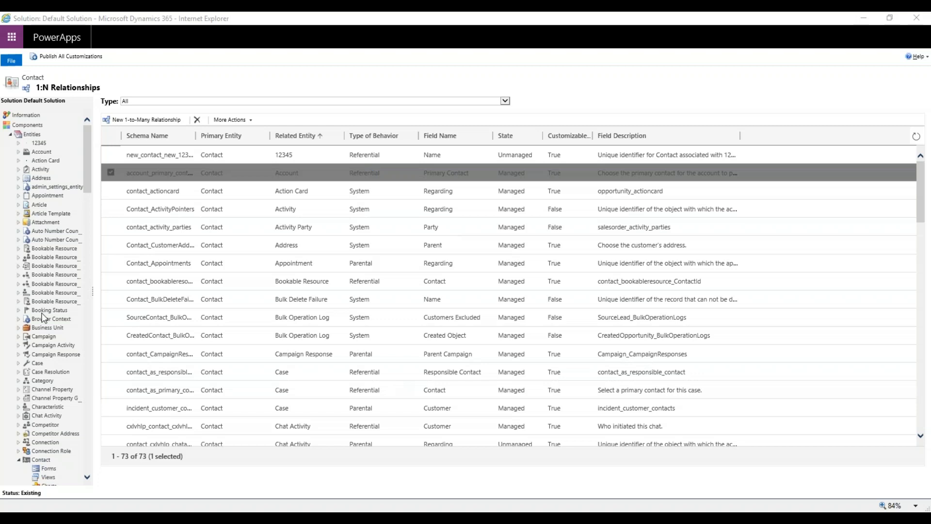
drag(42, 314, 290, 12)
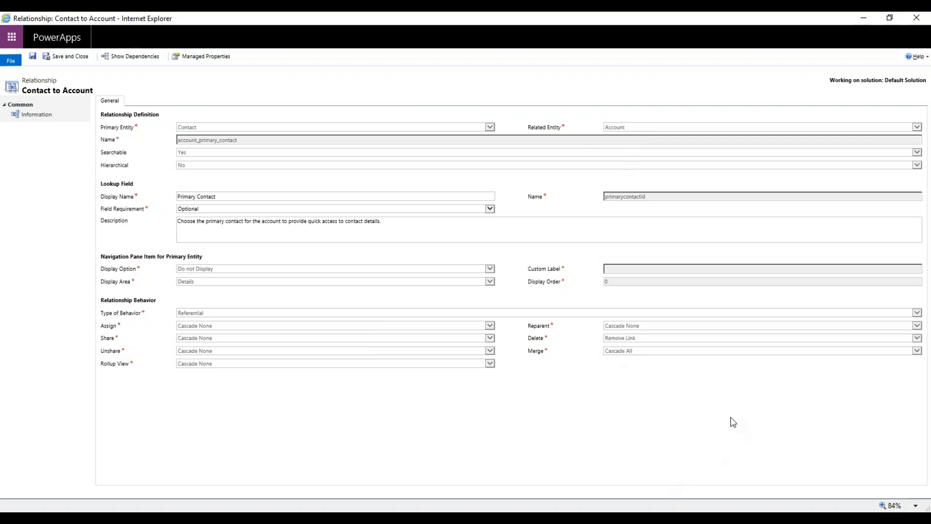
click(914, 18)
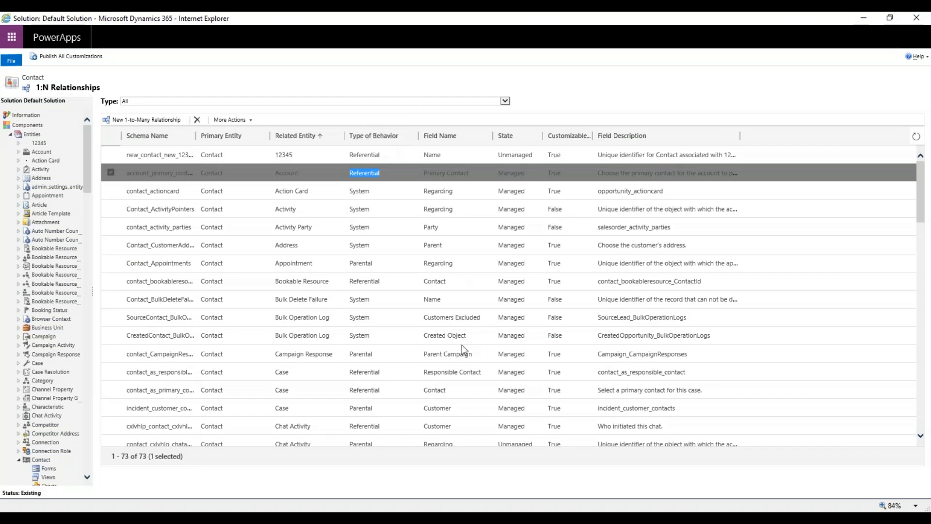
Open the Bill To Customer relationship between Contact and Contract, examine its relationship behavior settings, and close it.
scroll(439, 373, down, 2)
scroll(424, 372, down, 2)
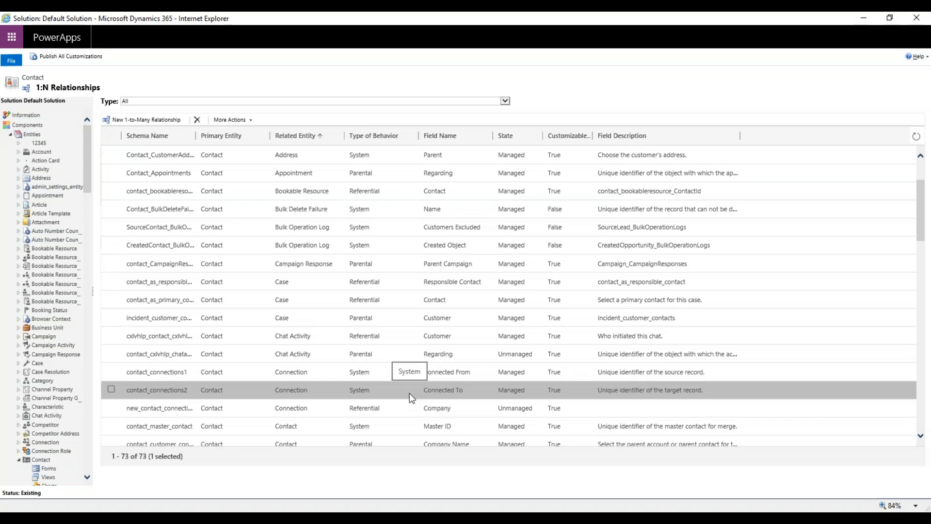
scroll(410, 393, down, 2)
scroll(409, 394, down, 3)
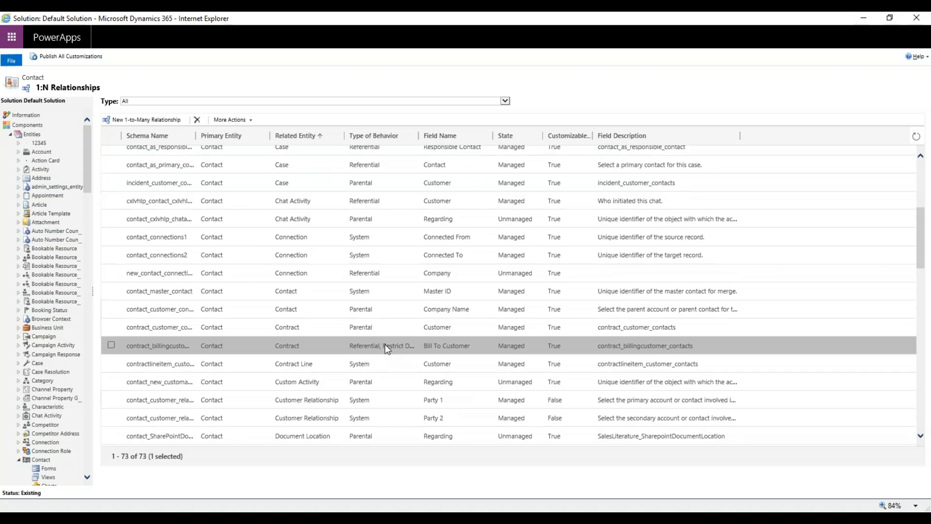
click(312, 346)
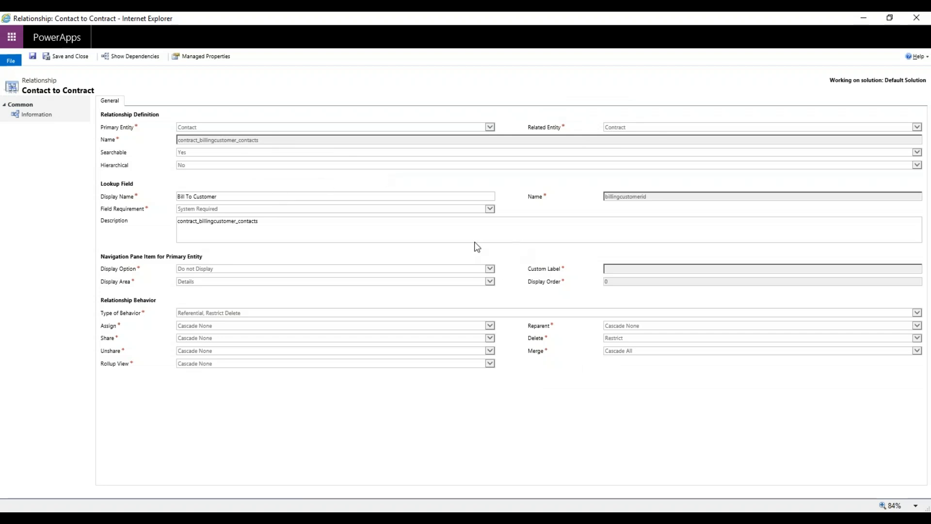
click(918, 20)
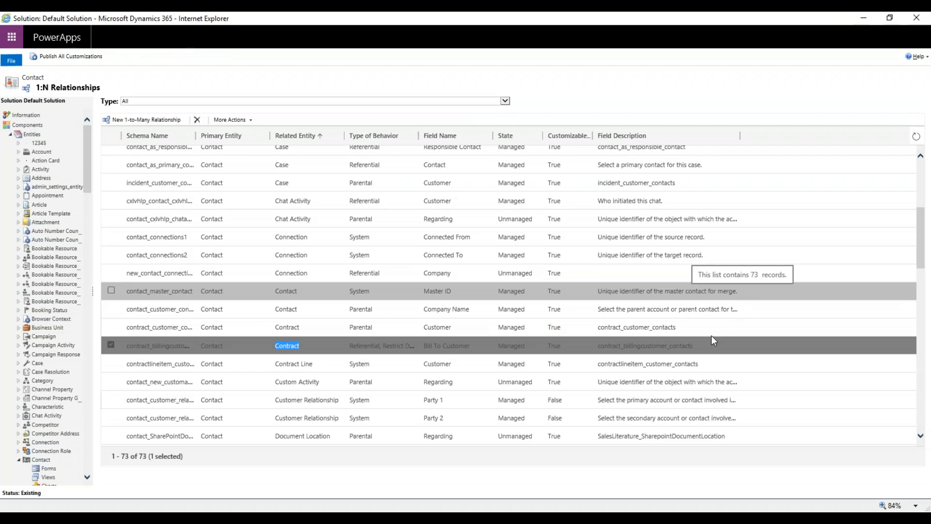
Open the Master ID relationship from Contact to Contact, examine its relationship behavior settings, and close it.
click(412, 297)
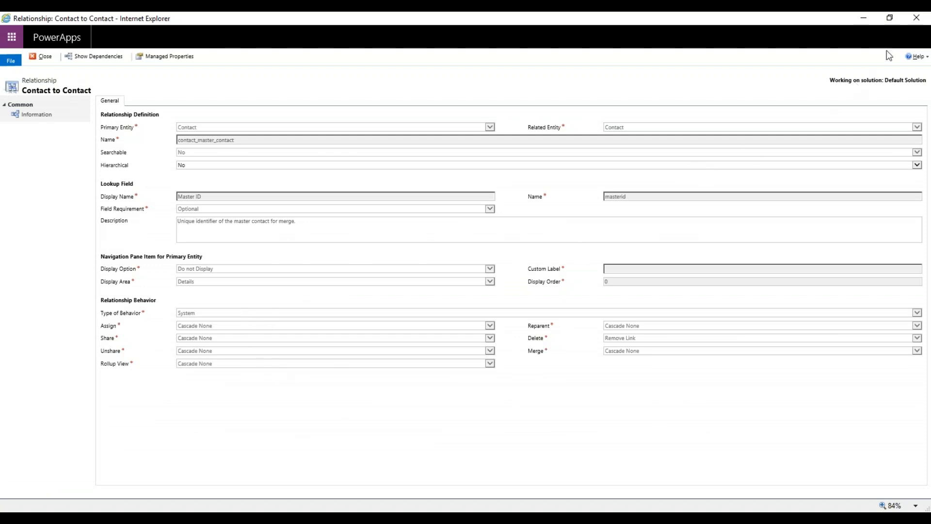
click(922, 20)
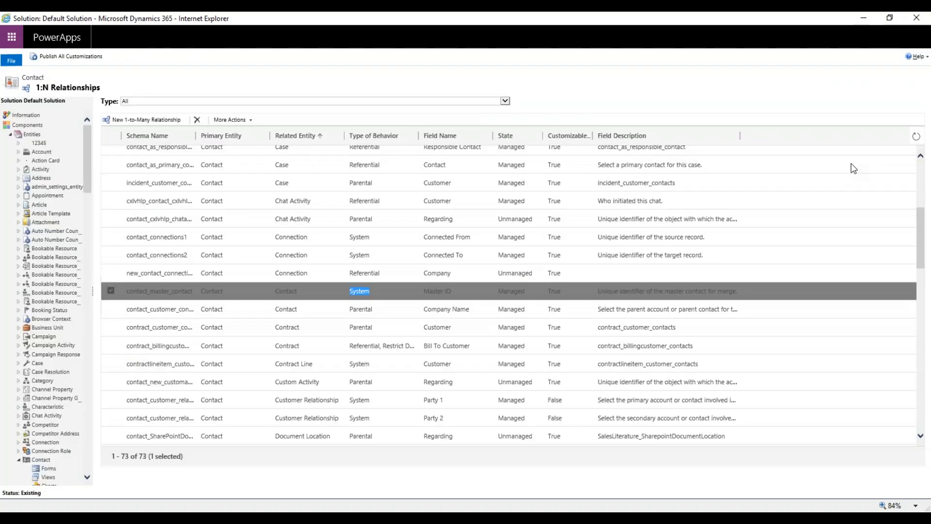
Sort Contact's 1:N relationships by type of behavior and look through the list.
click(373, 138)
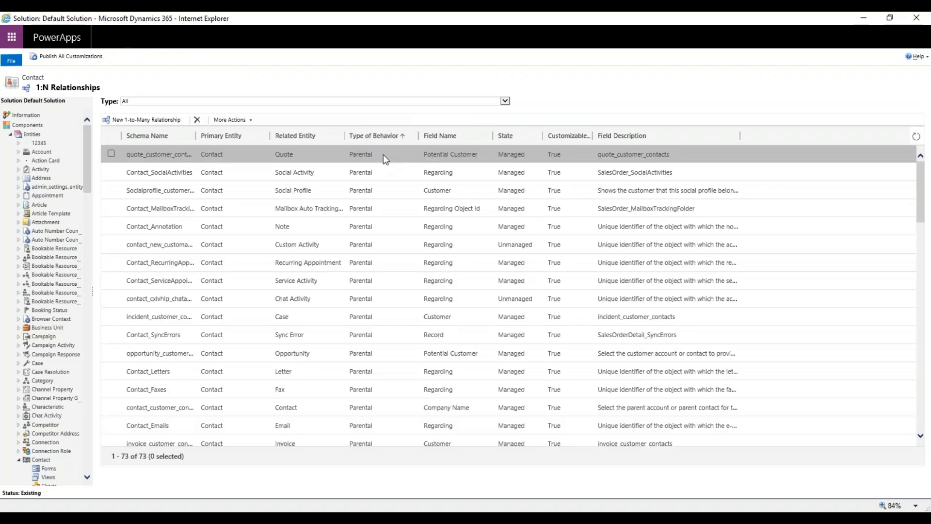
scroll(371, 267, down, 2)
scroll(369, 272, down, 2)
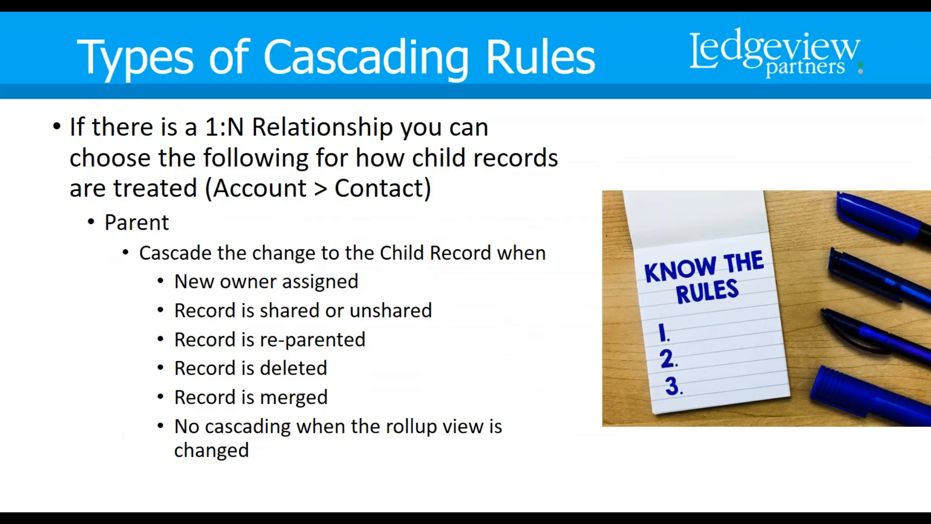
key(Right)
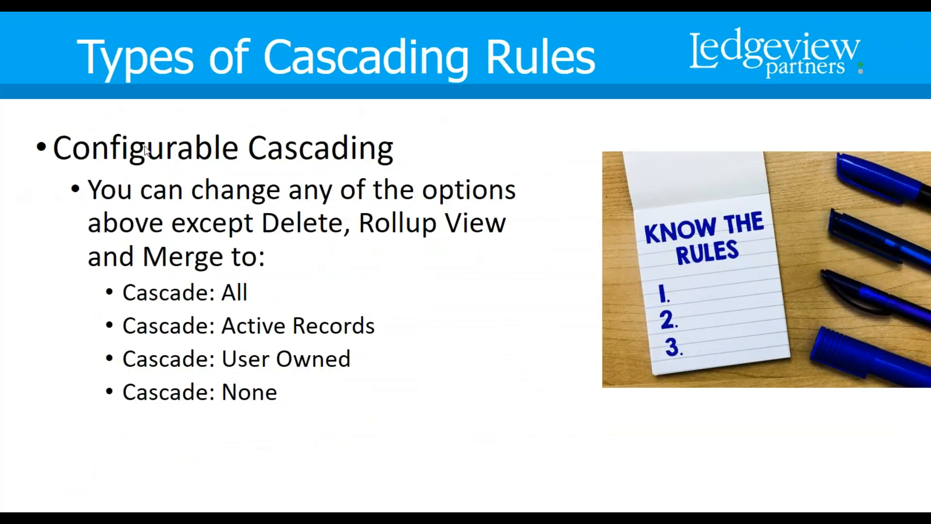
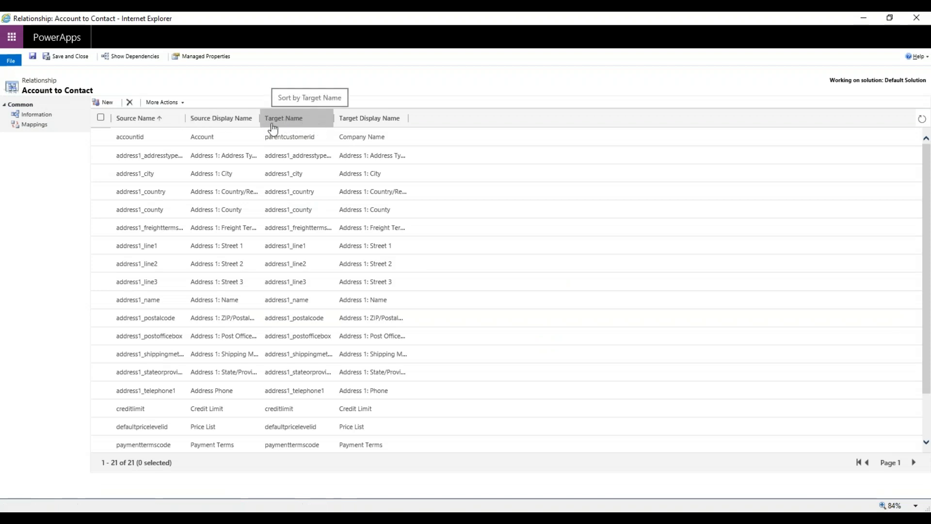
Start a new Account to Contact field mapping, widen its dialog, and select accountid as the source field.
scroll(284, 336, down, 2)
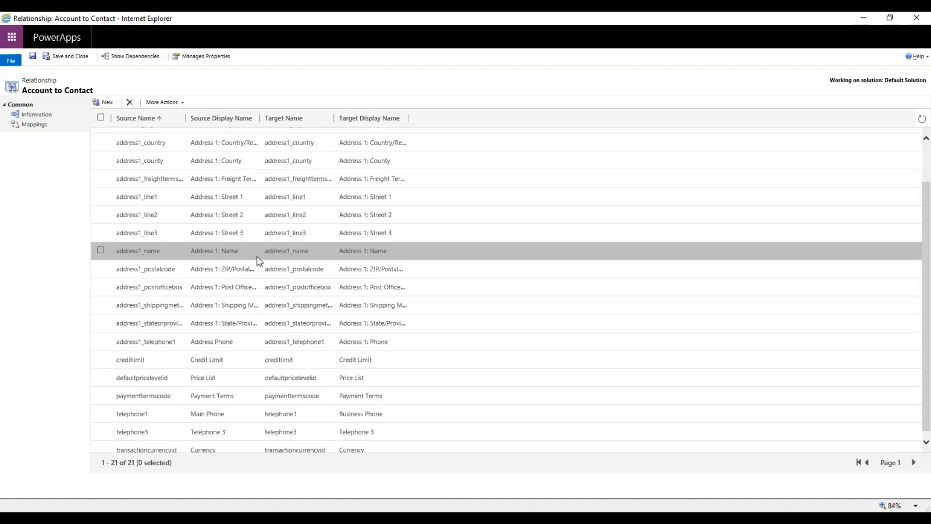
click(103, 107)
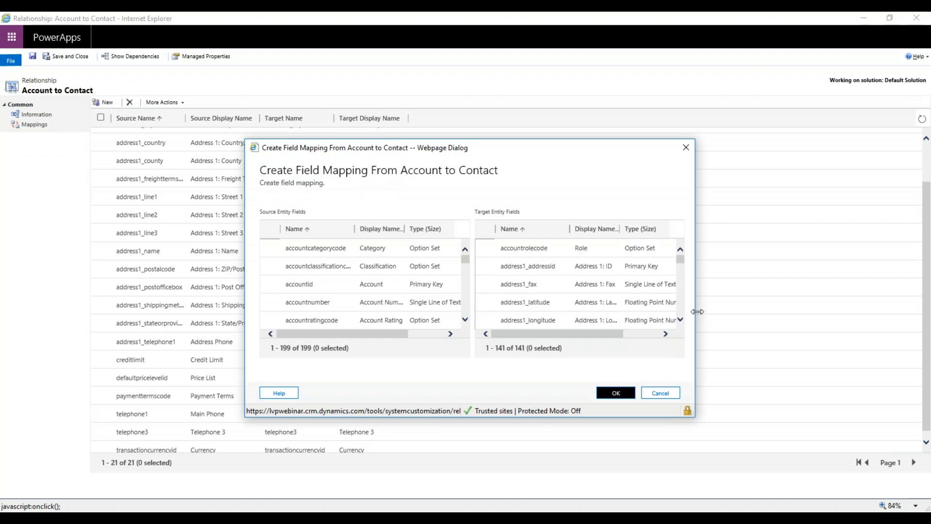
drag(697, 311, 884, 311)
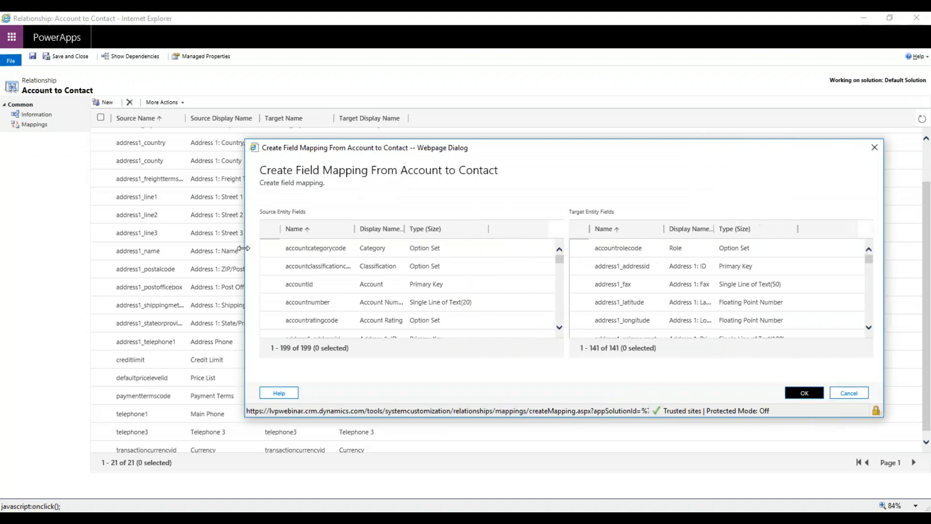
drag(242, 248, 97, 240)
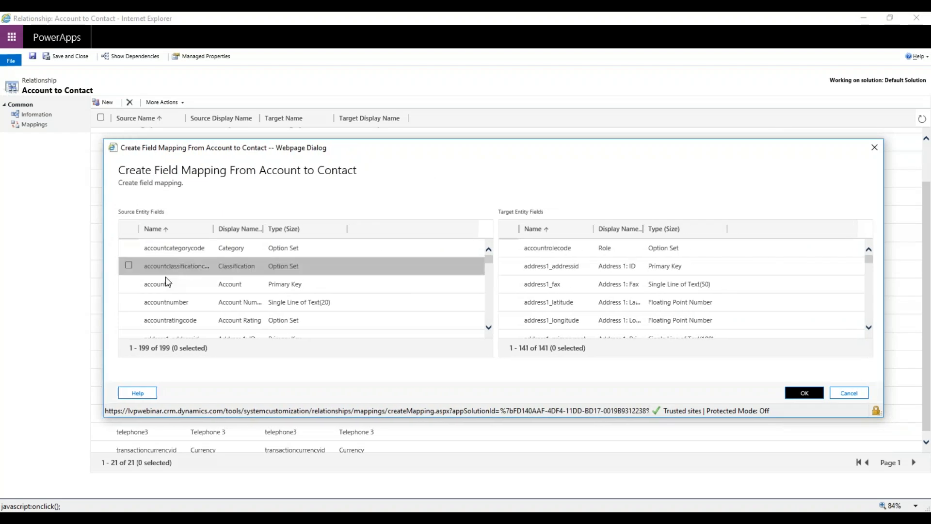
click(212, 289)
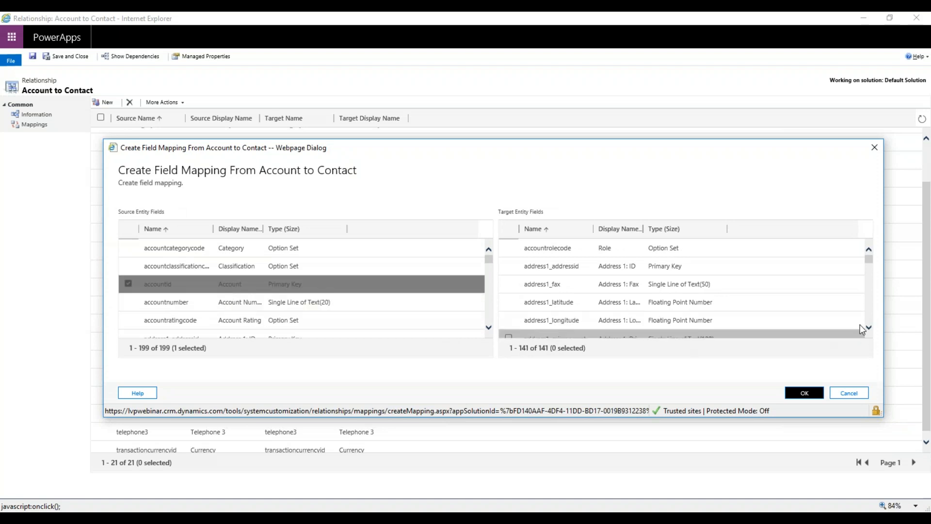
Sort the target entity fields by display name and look through the available Contact fields.
scroll(820, 308, down, 3)
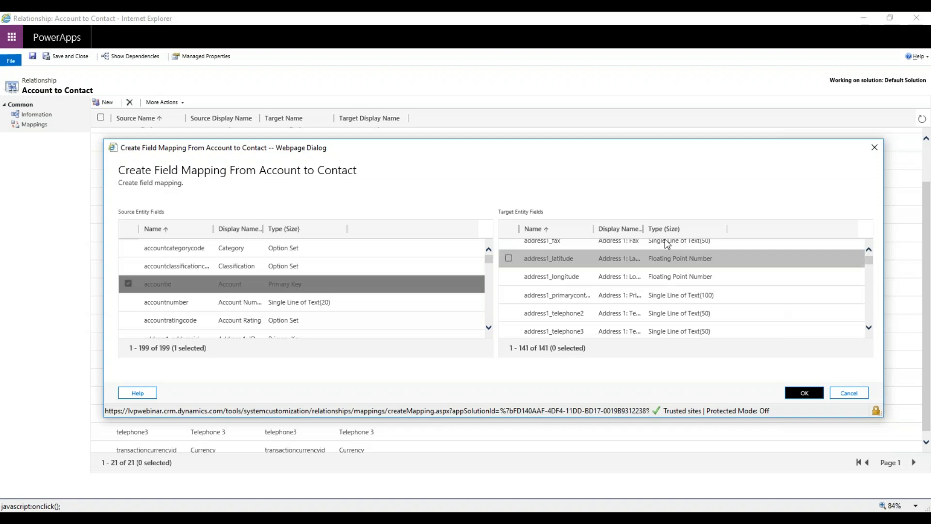
click(619, 228)
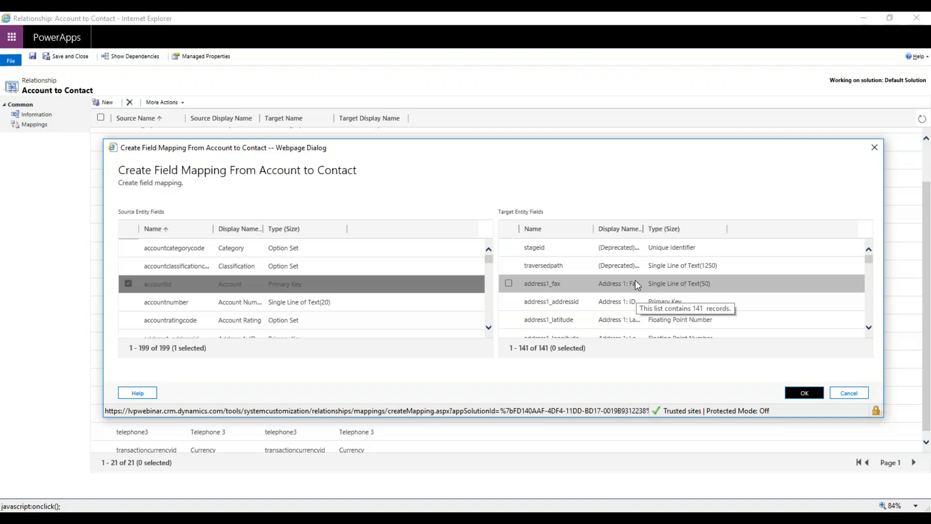
scroll(654, 279, down, 1)
scroll(632, 265, down, 5)
scroll(631, 282, down, 5)
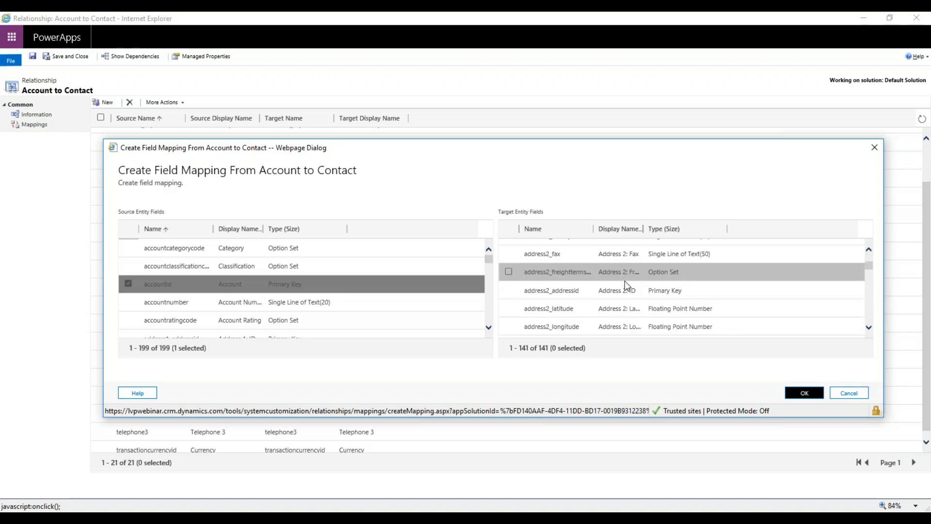
scroll(630, 297, down, 5)
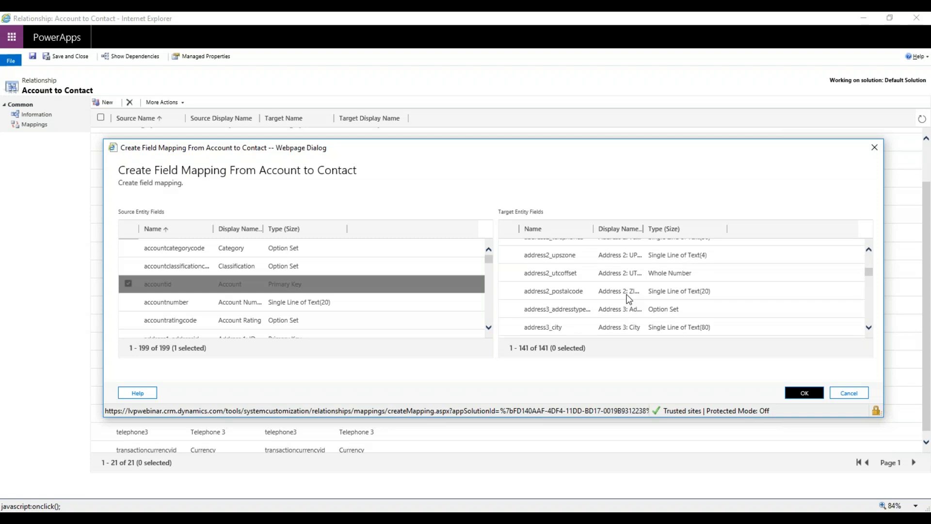
scroll(642, 300, down, 3)
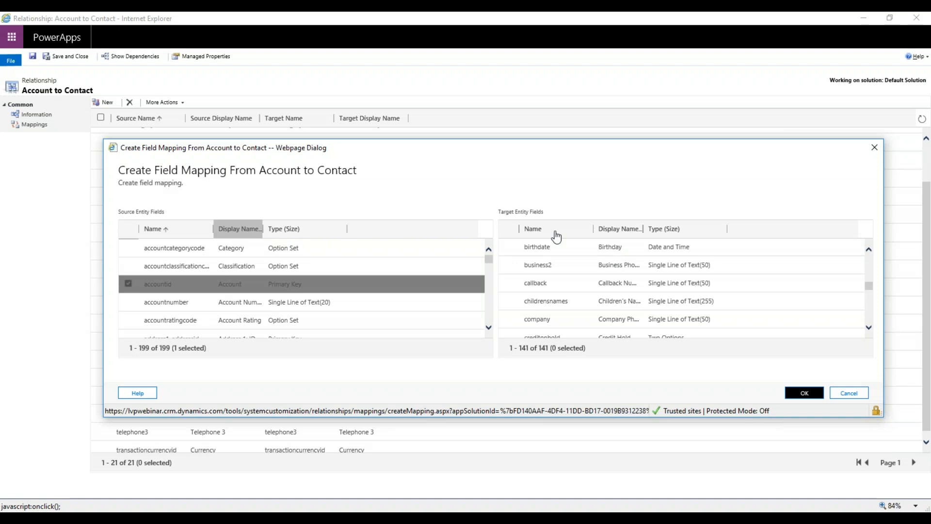
scroll(601, 262, down, 1)
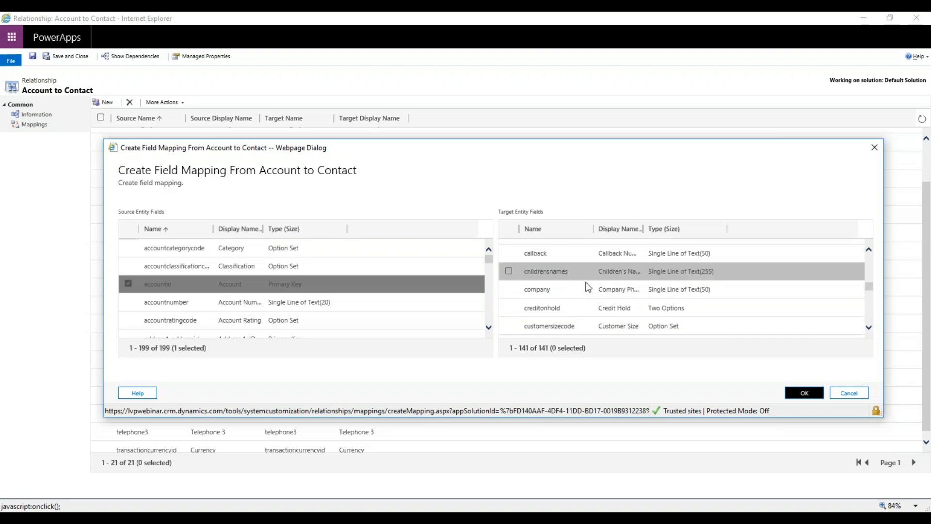
scroll(624, 276, down, 3)
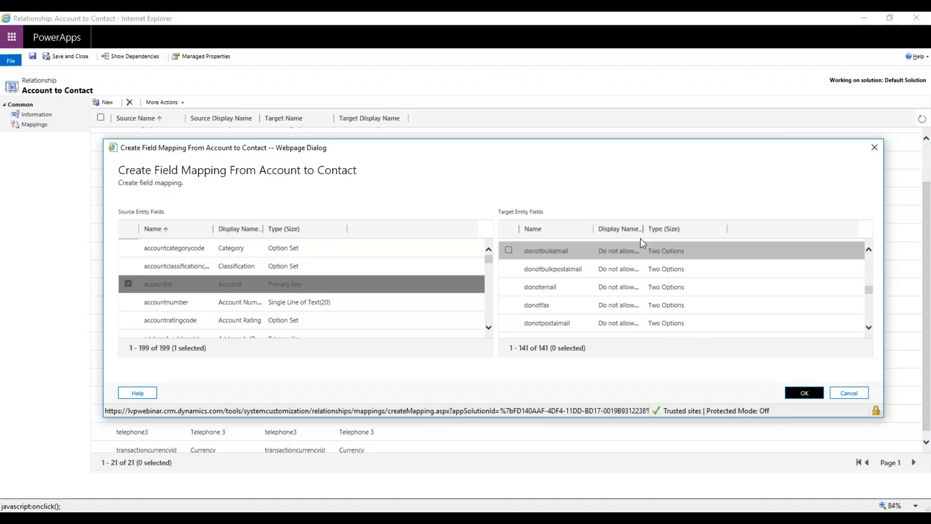
Widen the target fields' Display Name column and browse the full names for a field to map.
drag(646, 233, 685, 233)
scroll(660, 282, down, 3)
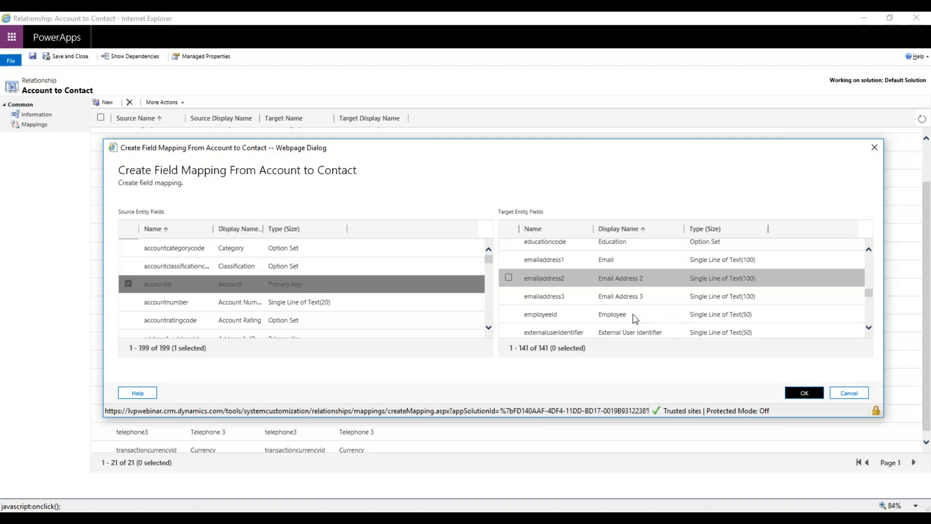
scroll(631, 312, down, 1)
scroll(639, 286, up, 3)
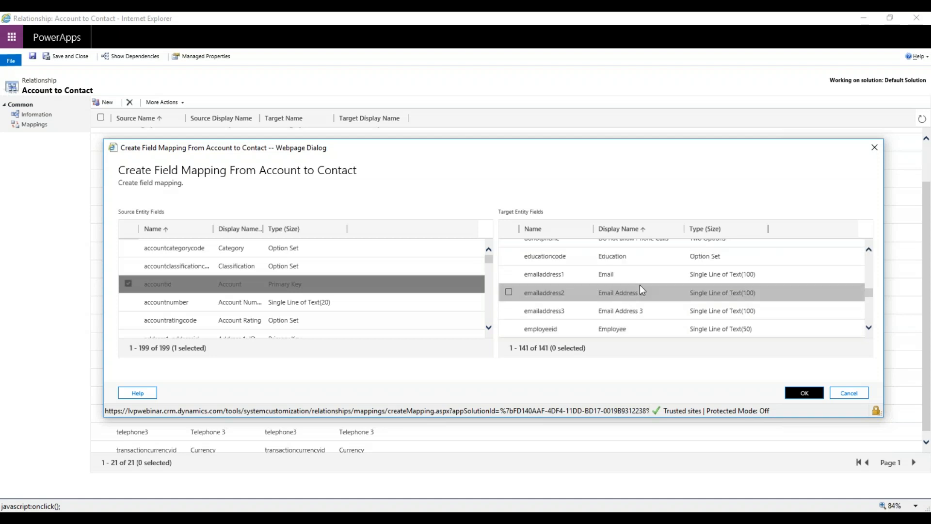
scroll(634, 279, up, 4)
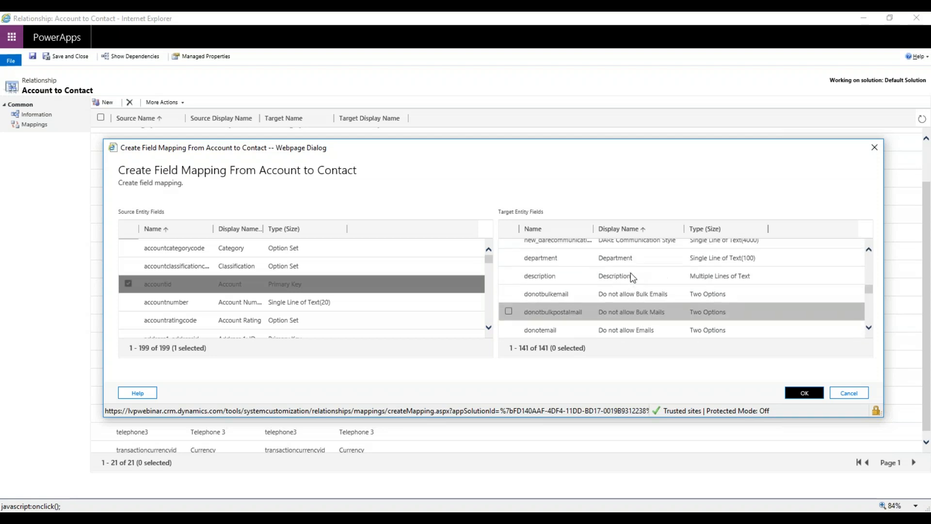
scroll(630, 276, up, 3)
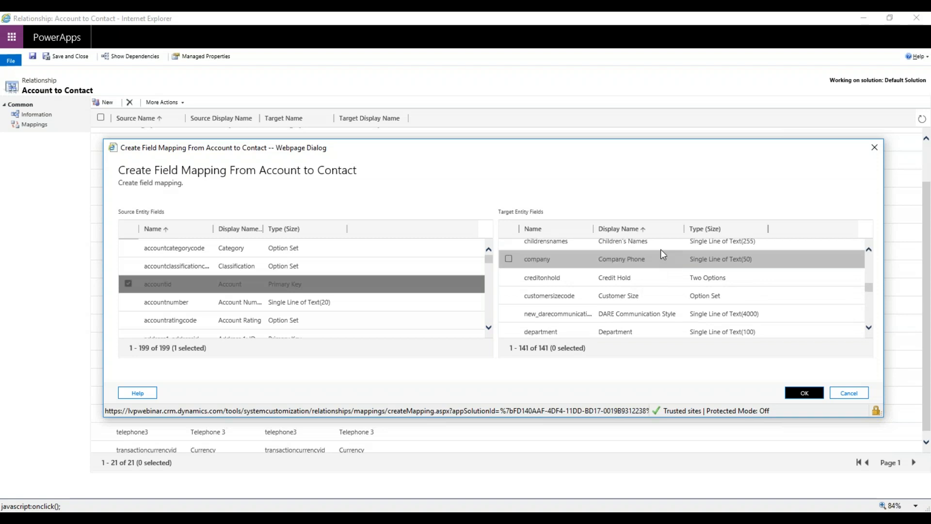
scroll(661, 267, up, 2)
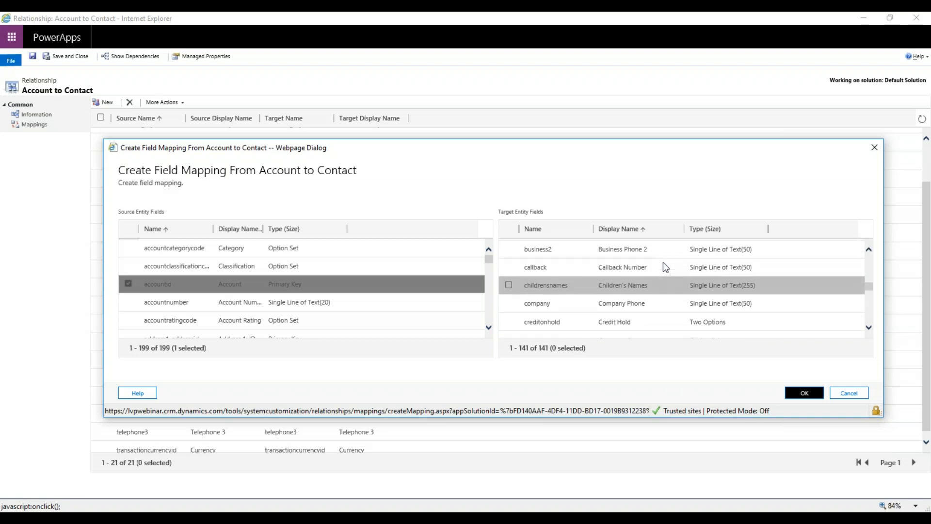
scroll(659, 285, down, 1)
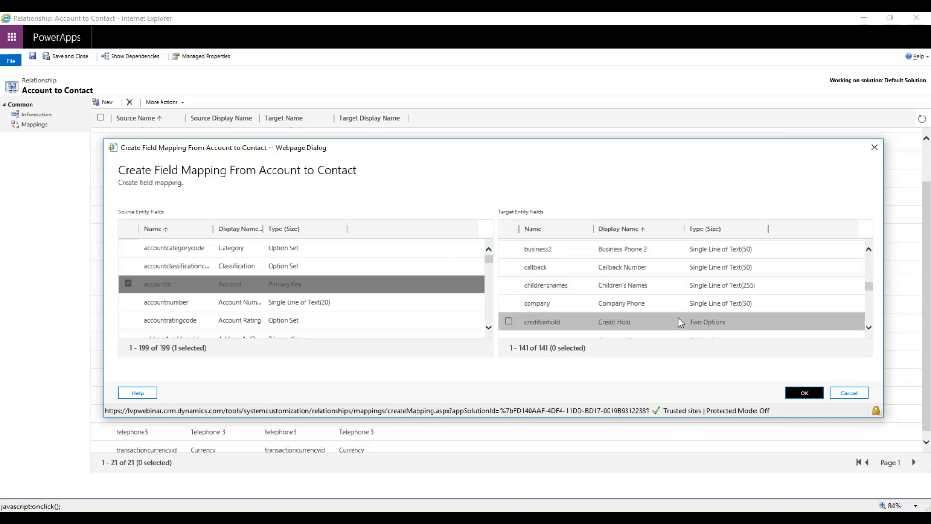
scroll(669, 271, up, 2)
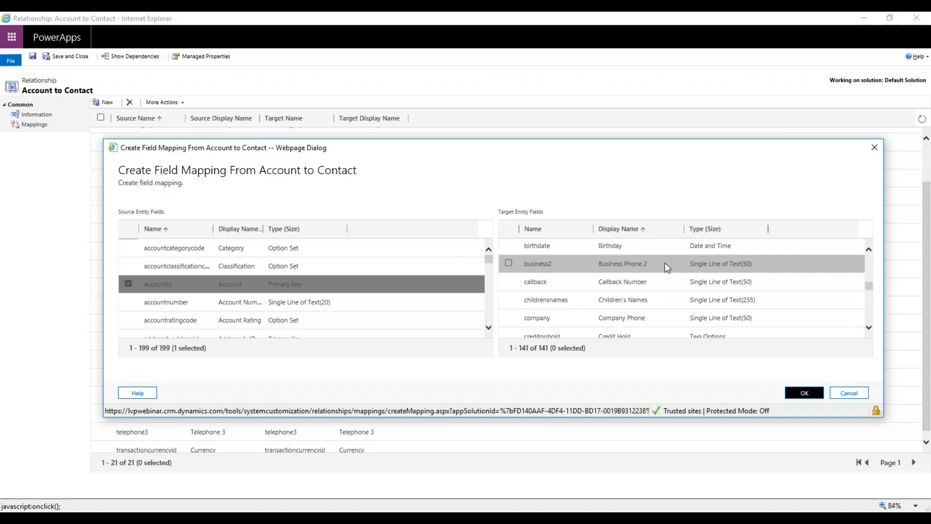
scroll(662, 263, up, 4)
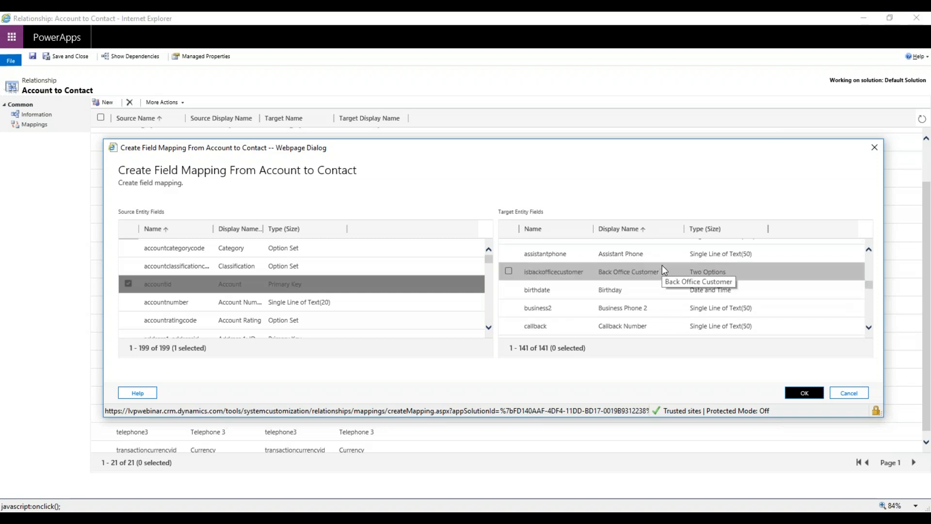
scroll(662, 262, up, 3)
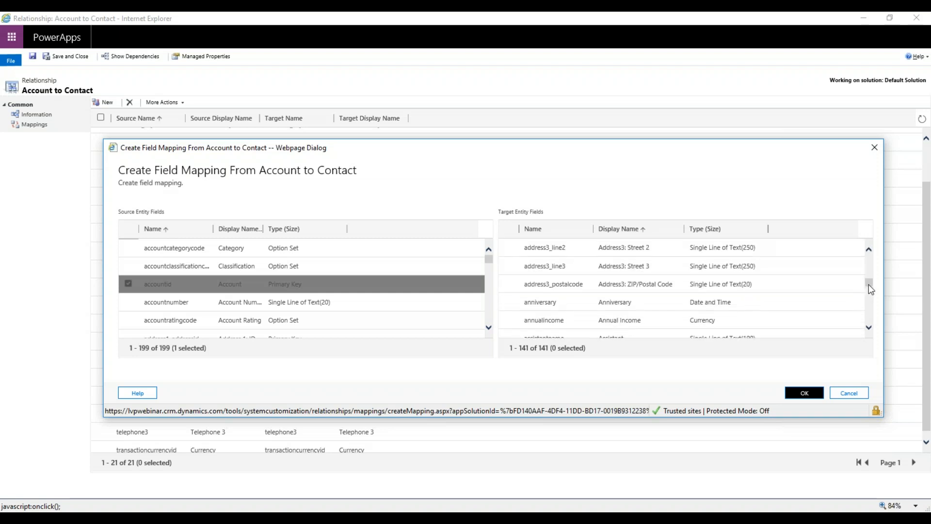
mouse_move(869, 284)
mouse_down()
mouse_move(867, 253)
mouse_move(859, 286)
mouse_up()
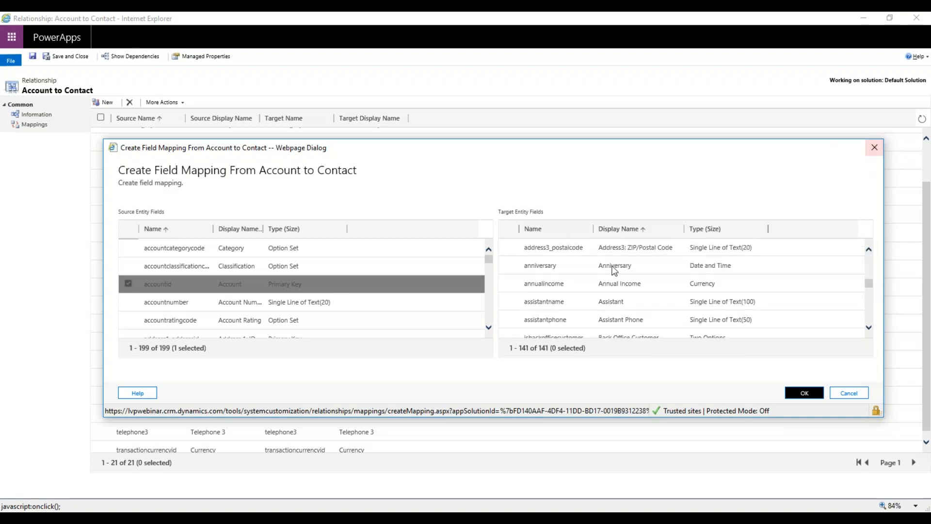
Check the existing mappings behind the dialog and try to map accountid to the annualincome target field.
drag(610, 153, 531, 434)
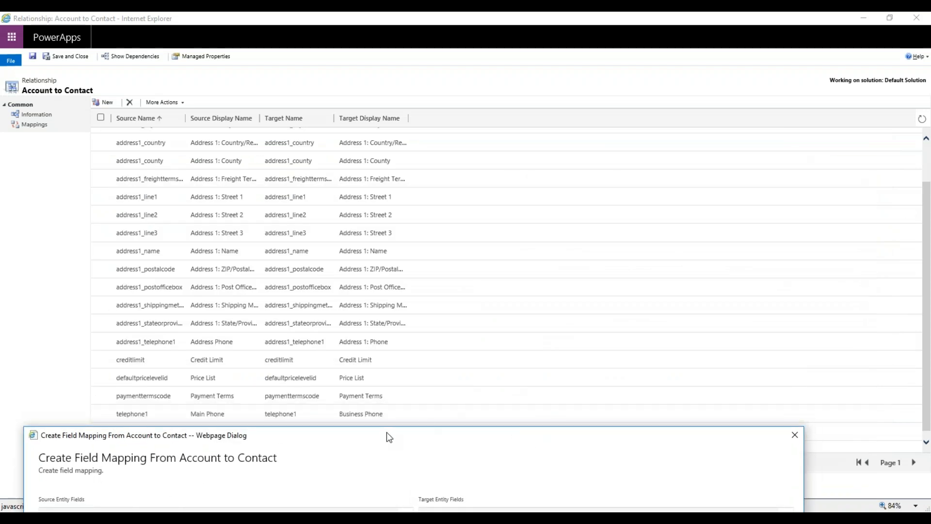
drag(390, 435, 565, 154)
click(739, 294)
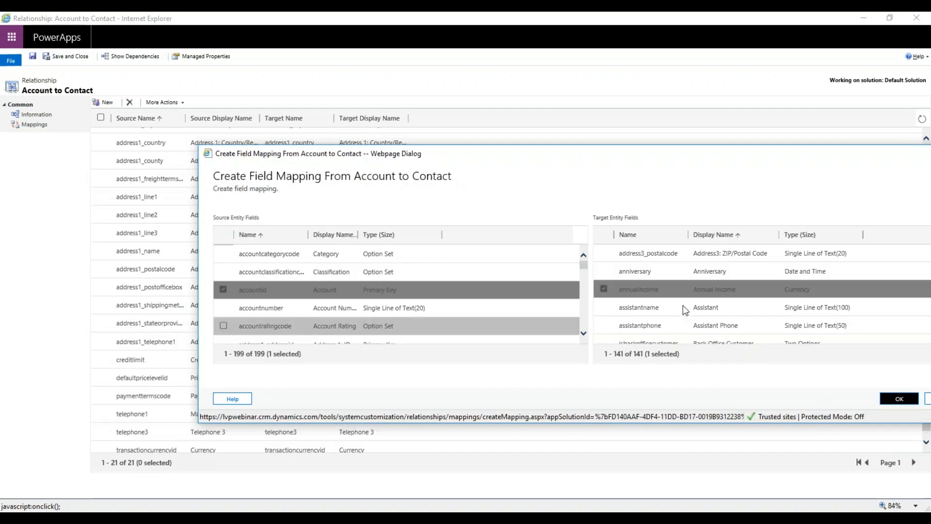
click(895, 398)
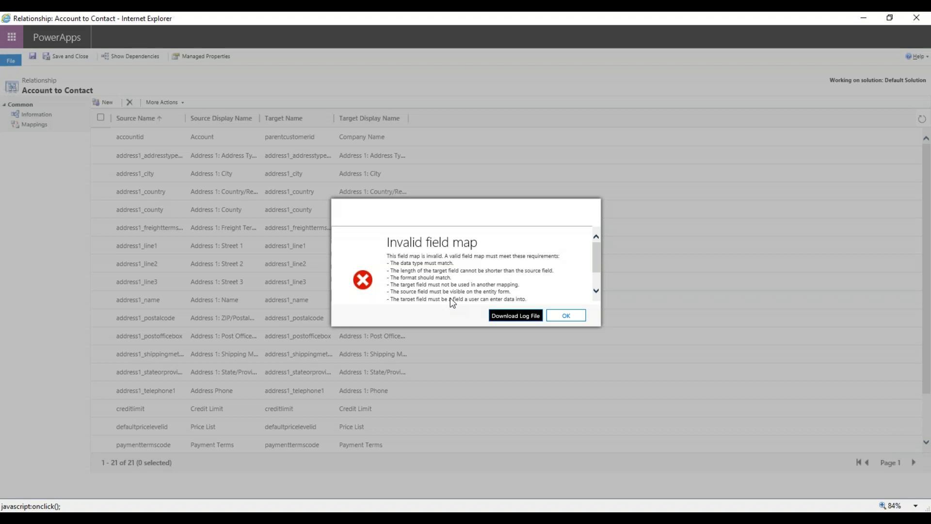
Read through the requirements for a valid field map and dismiss the message.
scroll(456, 268, down, 1)
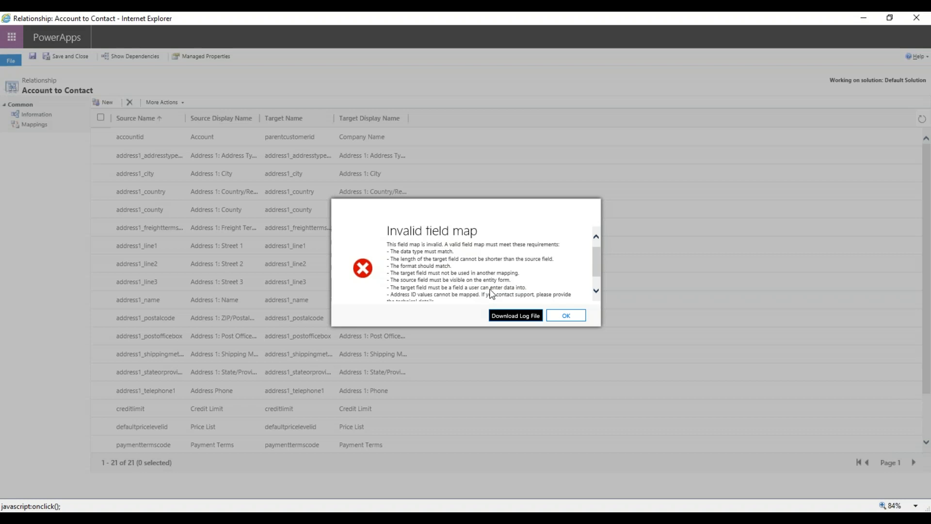
scroll(413, 261, down, 1)
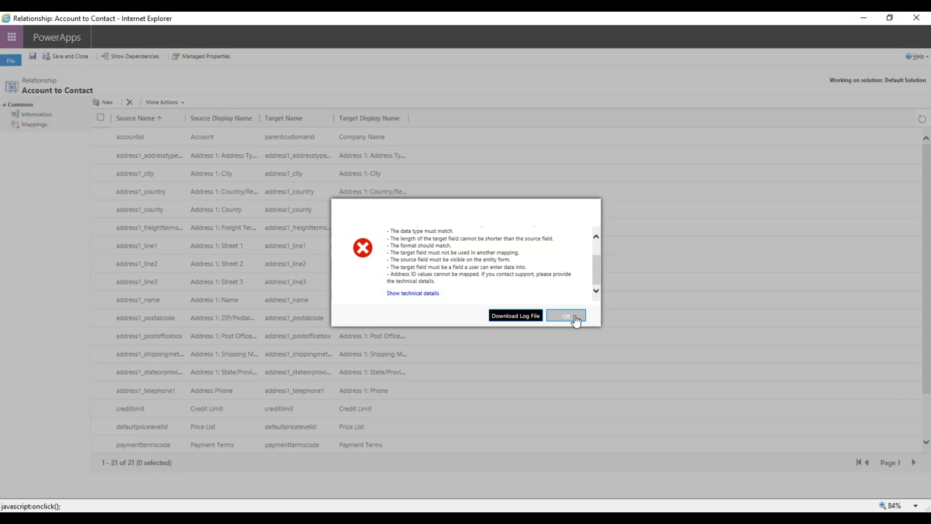
click(575, 316)
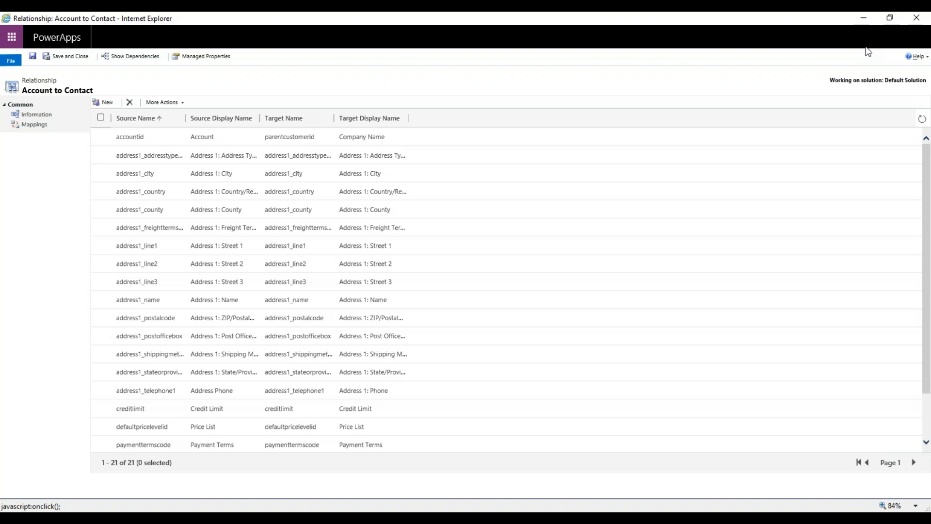
Close the Account to Contact relationship and switch to the presentation slide on data mapping.
click(915, 20)
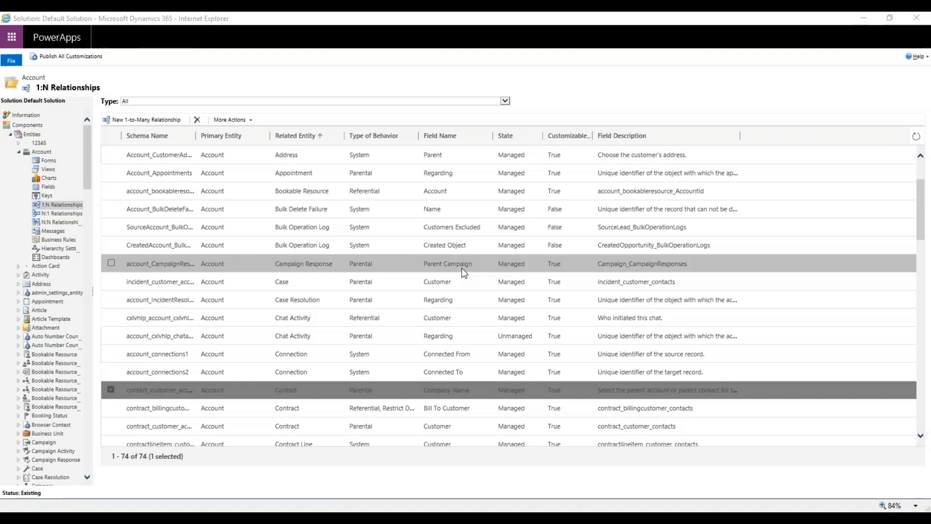
key(alt+Tab)
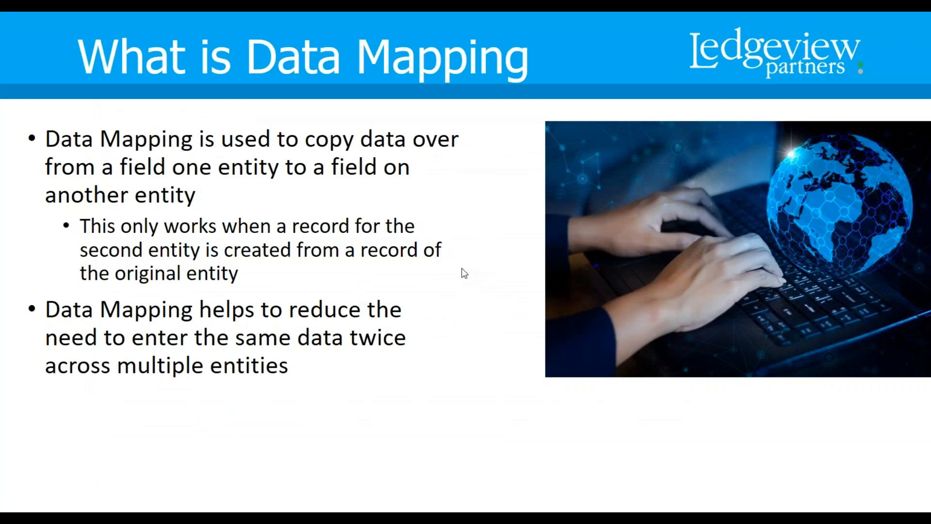